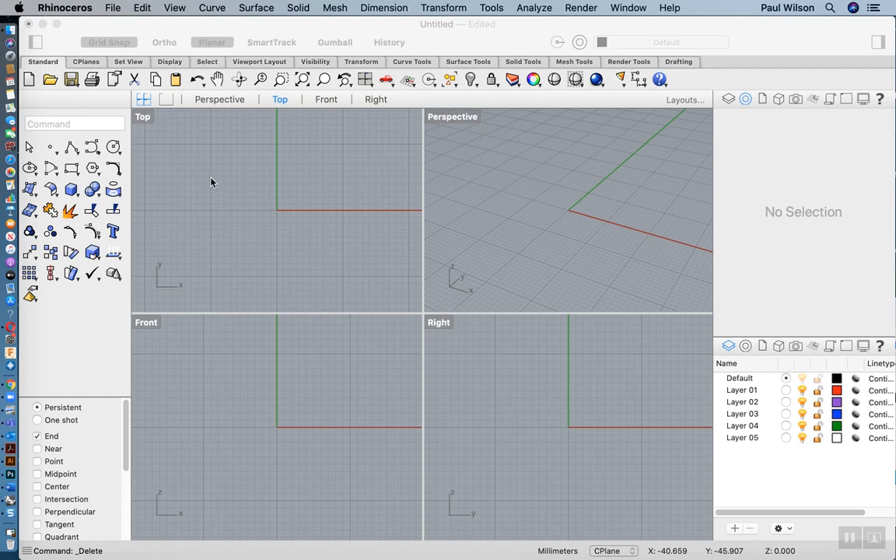
Maximize the Top viewport and zoom out to see the whole construction grid
click(146, 121)
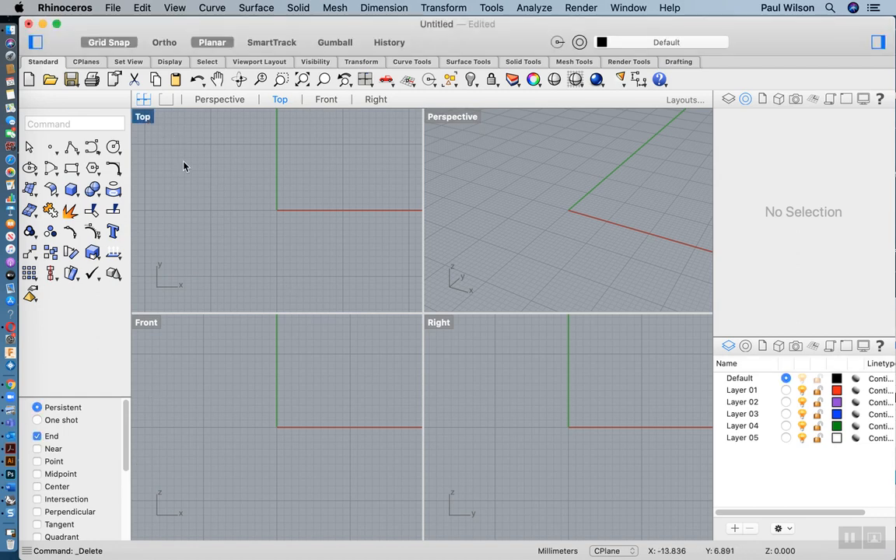
double_click(142, 119)
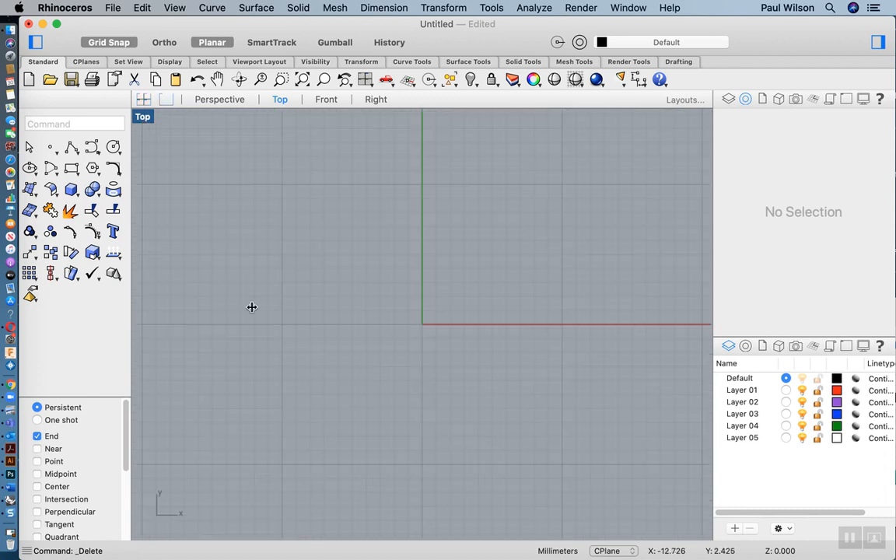
scroll(374, 391, down, 5)
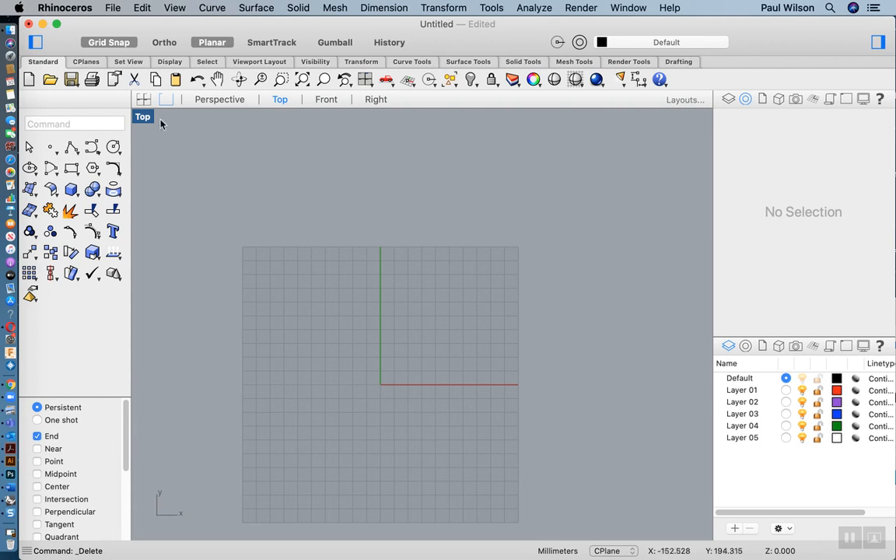
Set the grid extents to 400 for the active Top viewport using the Grid command
text(Grid)
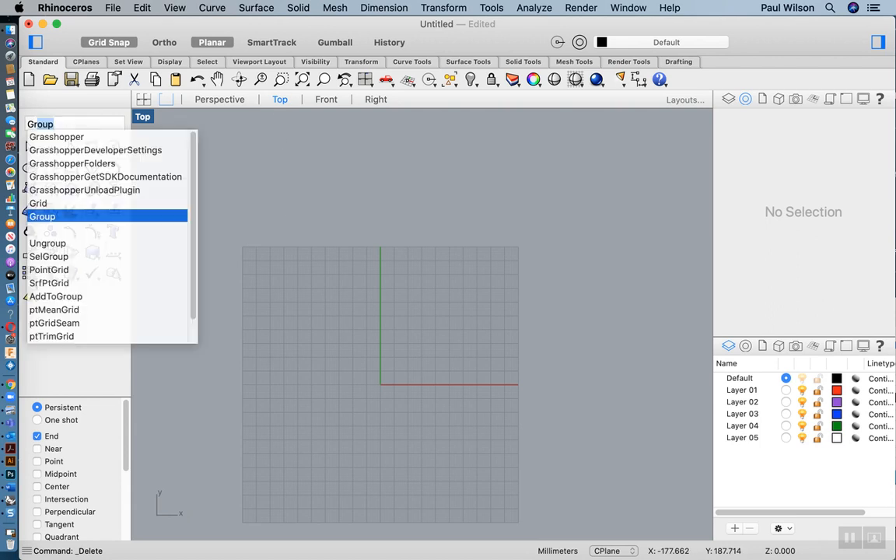
key(Return)
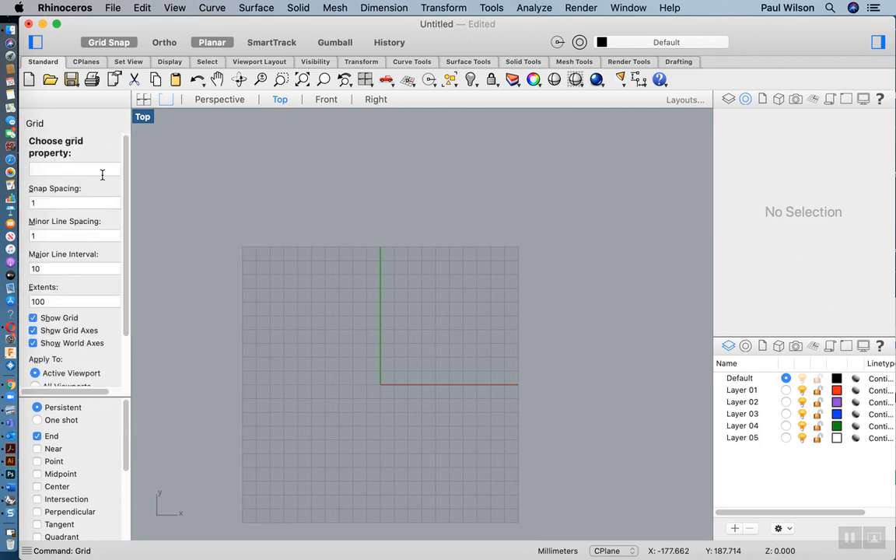
drag(52, 303, 27, 303)
key(BackSpace)
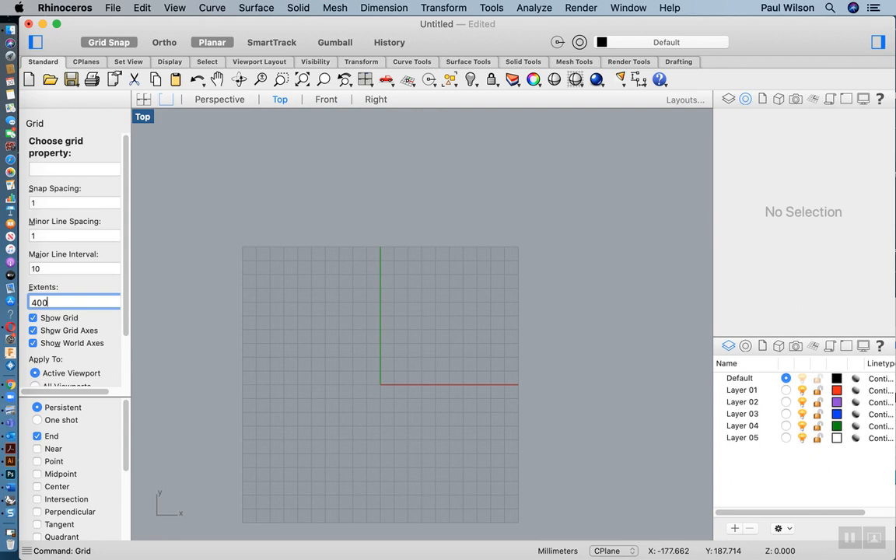
key(Return)
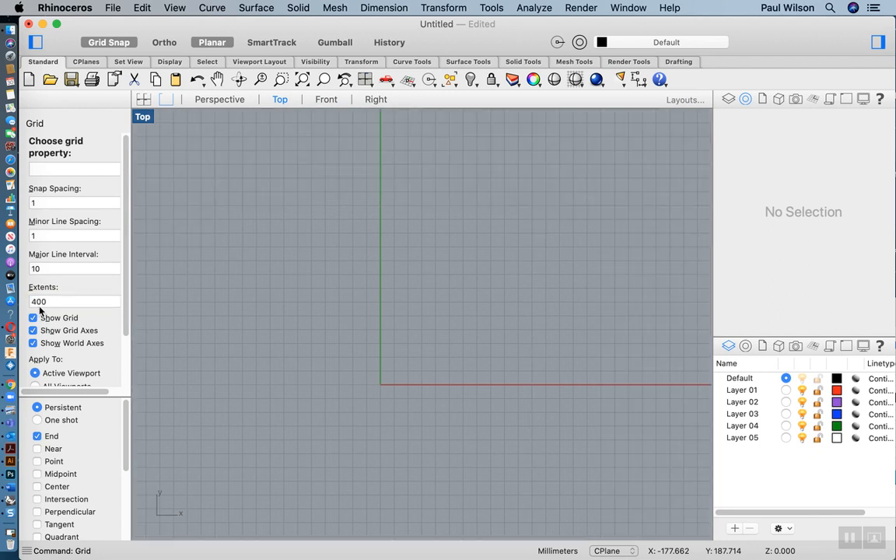
scroll(349, 295, down, 10)
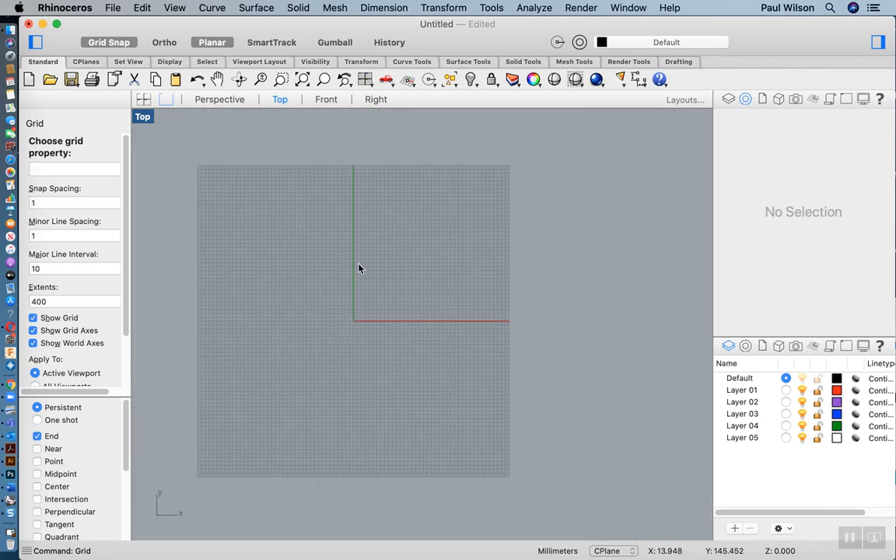
scroll(359, 269, up, 2)
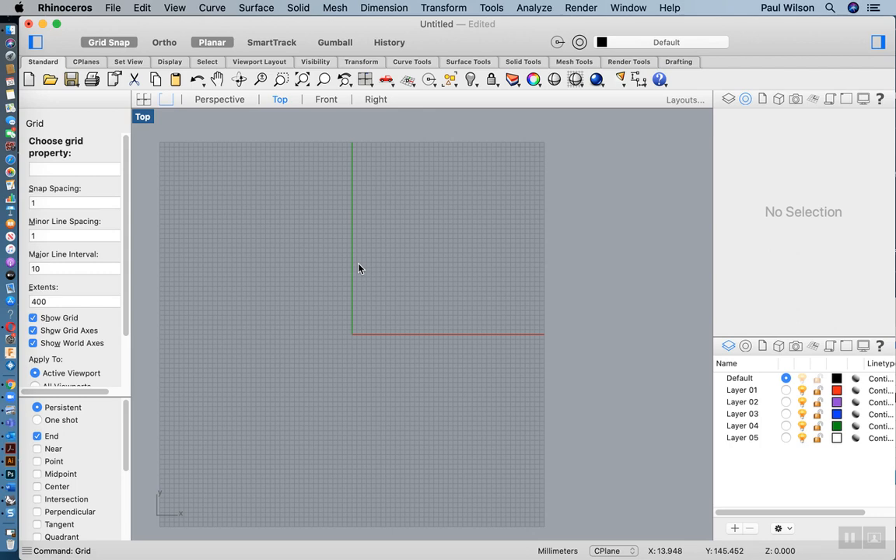
scroll(335, 280, up, 2)
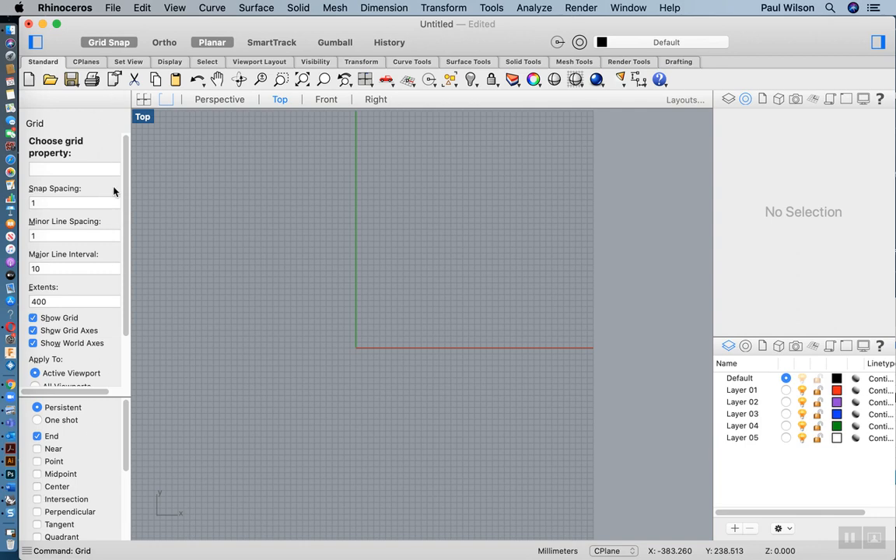
key(Return)
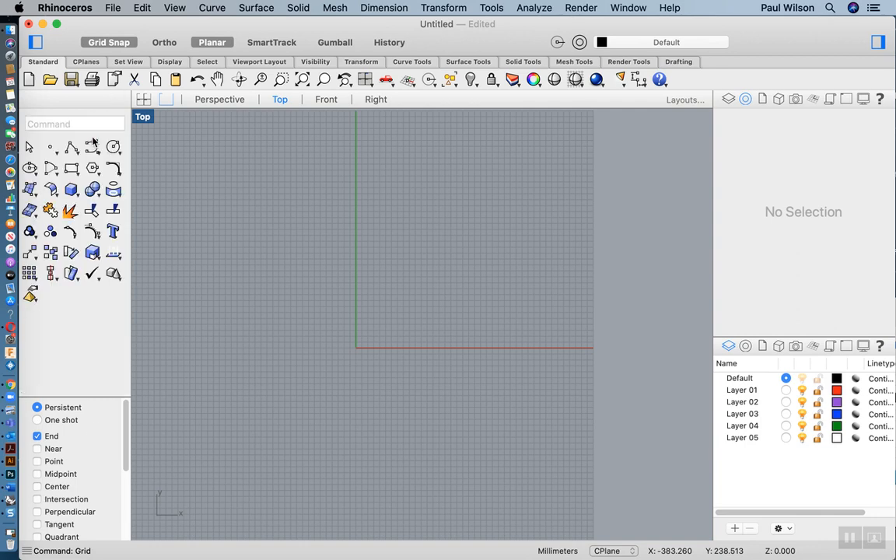
Draw a corner rectangle 358 mm long and 246 mm wide starting at the origin in the Top view
click(73, 170)
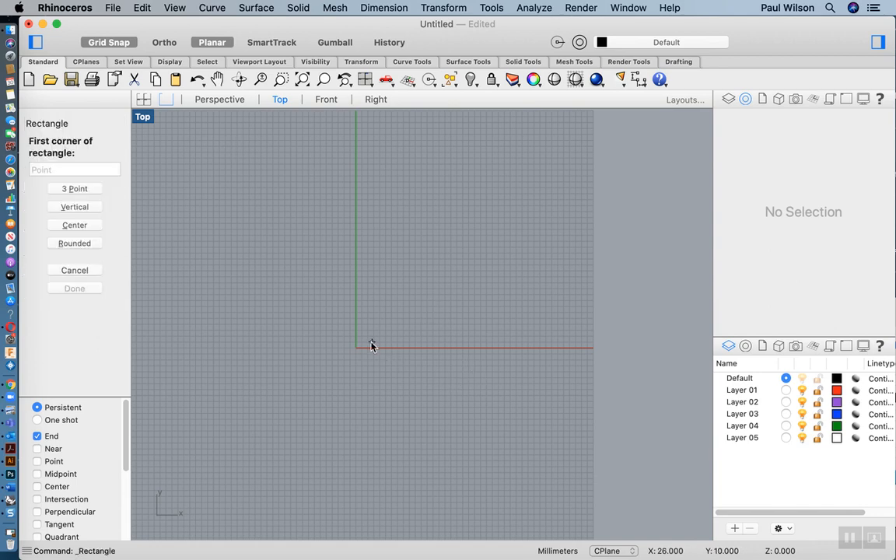
scroll(370, 344, up, 3)
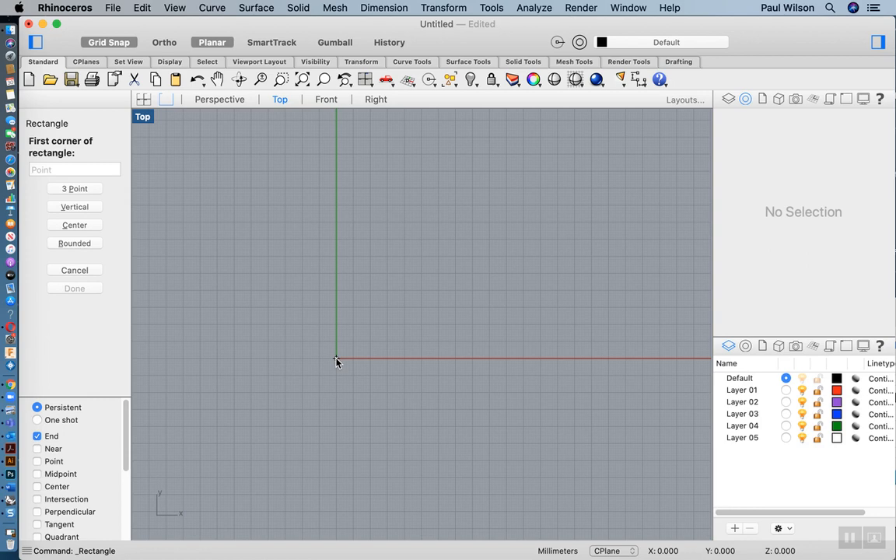
click(337, 358)
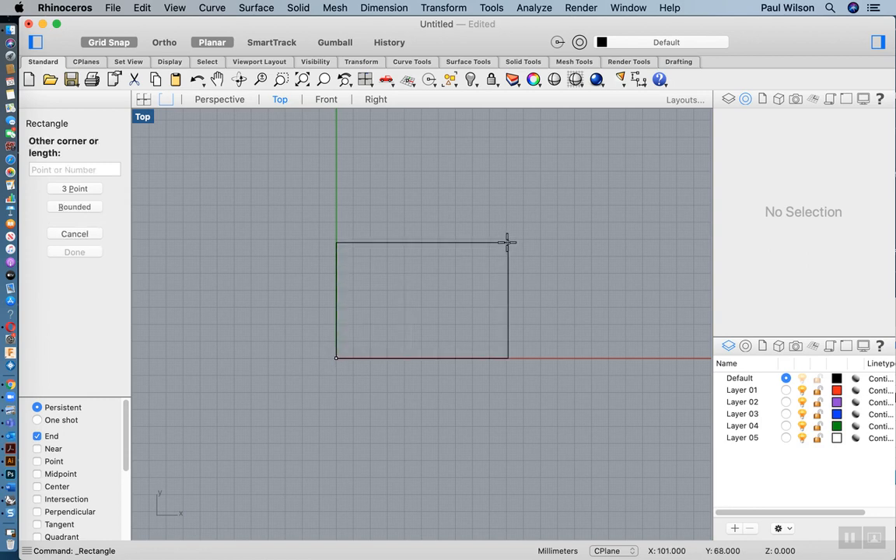
text(358)
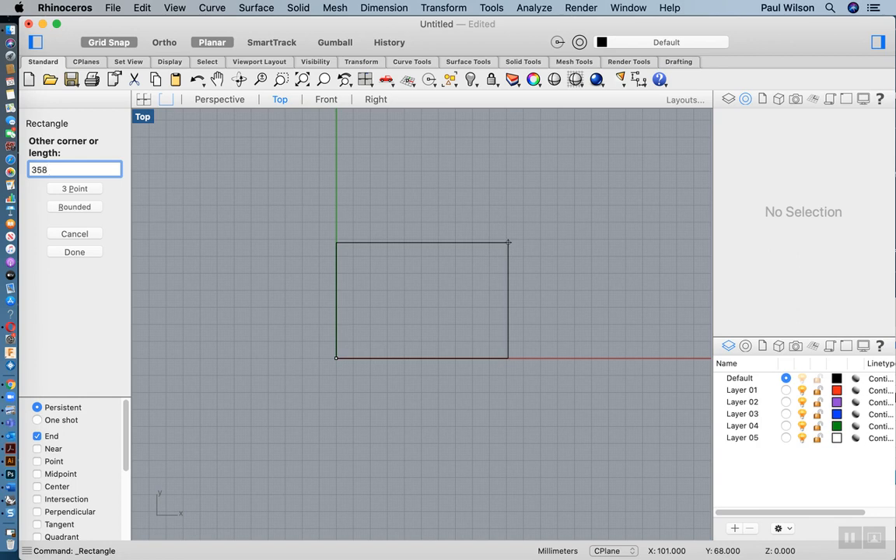
key(Return)
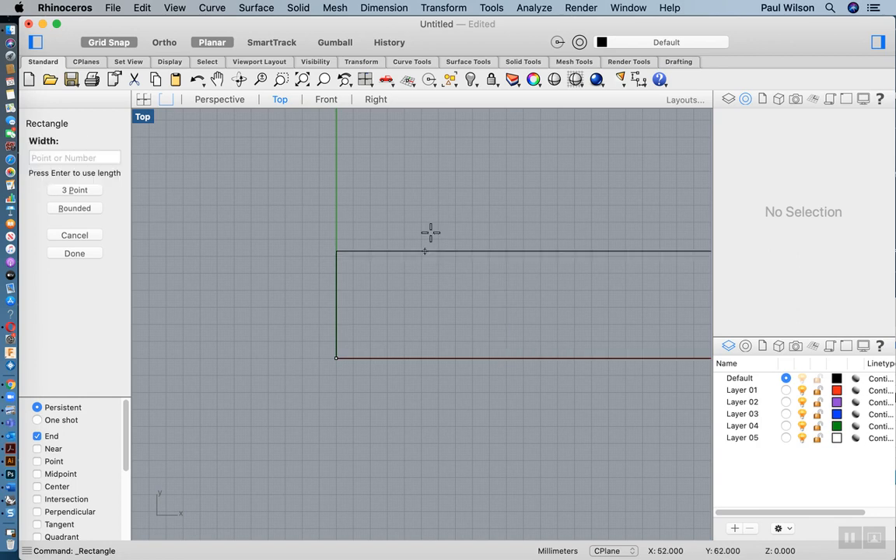
text(2)
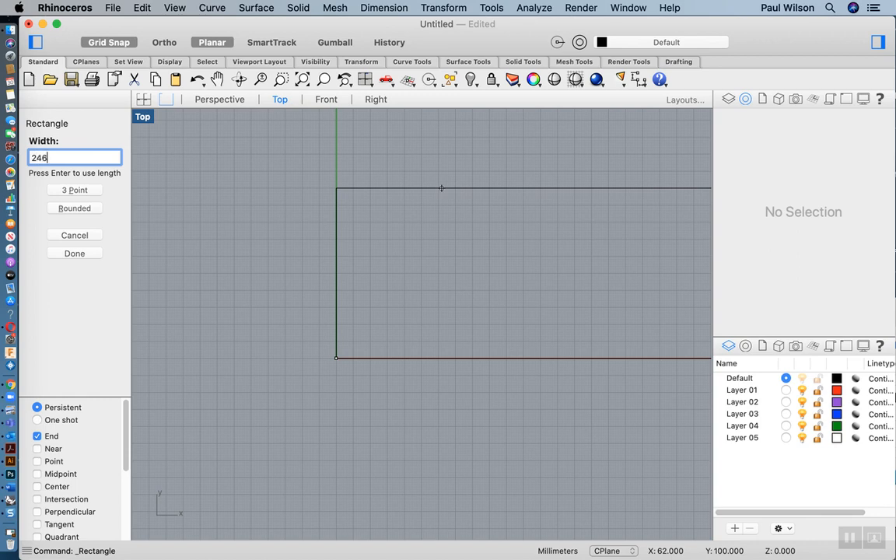
text(46)
key(Return)
scroll(358, 286, down, 5)
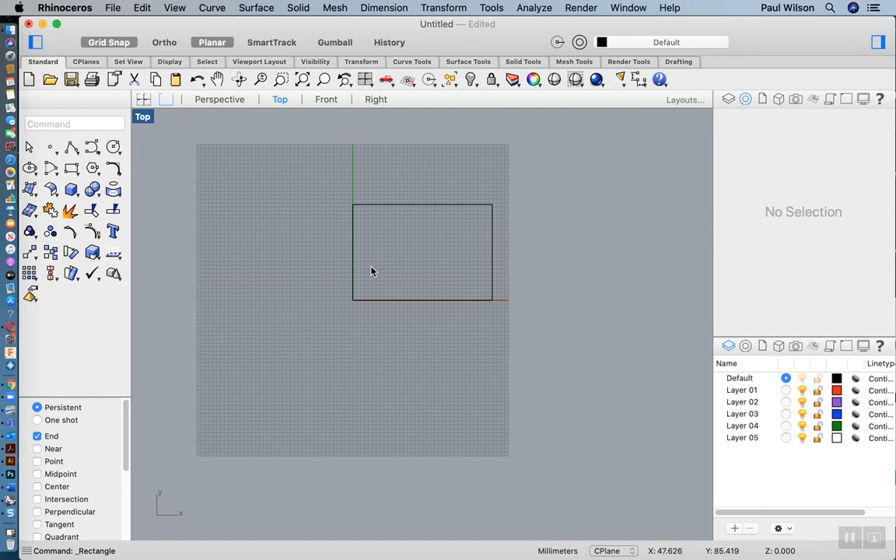
scroll(381, 257, up, 2)
scroll(396, 248, down, 2)
scroll(385, 249, up, 2)
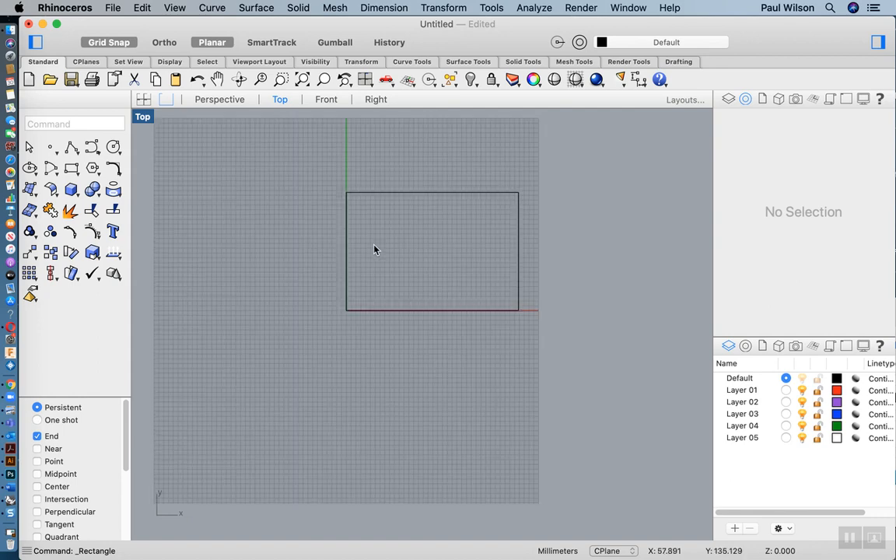
scroll(375, 249, up, 1)
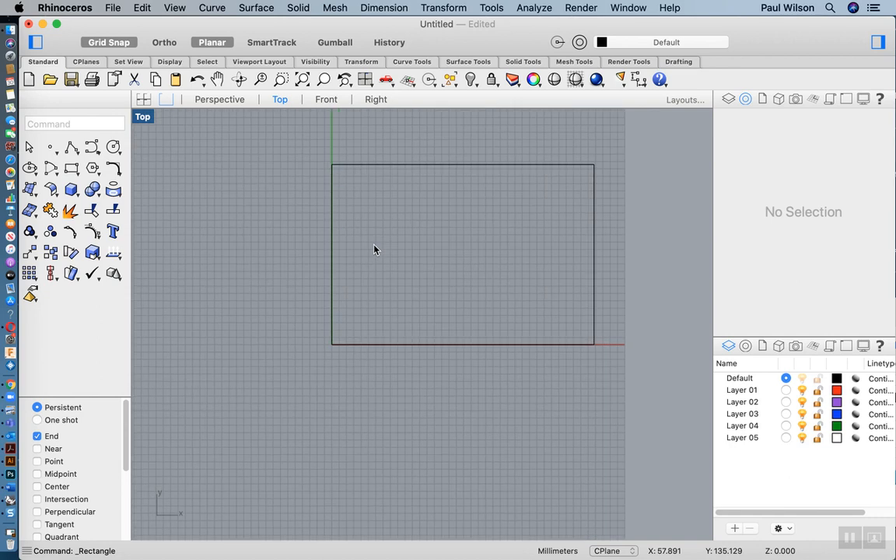
scroll(374, 251, down, 2)
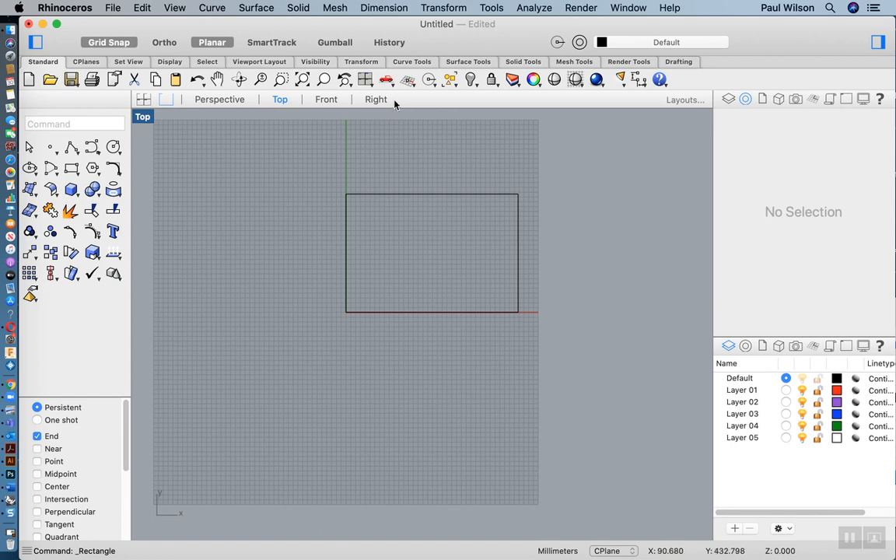
scroll(484, 226, up, 5)
scroll(528, 251, down, 3)
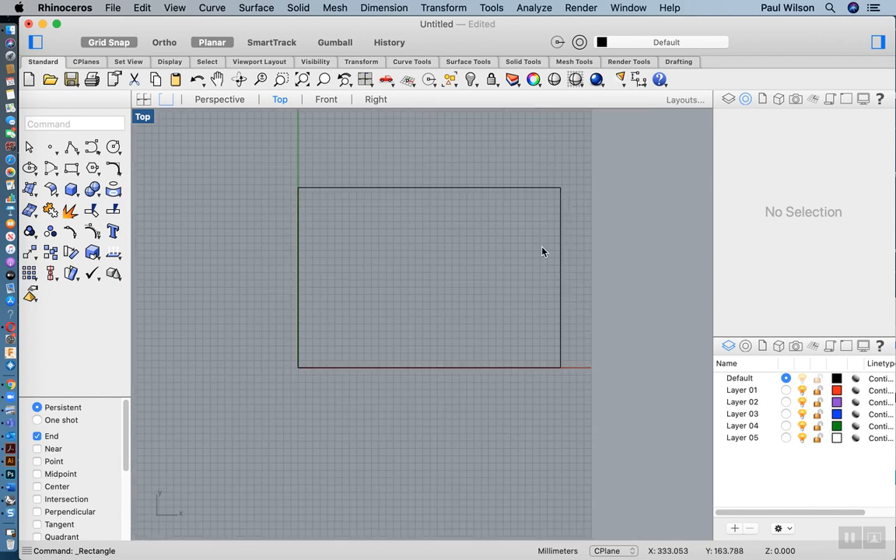
Place the keyboard reference JPG from the Desktop as a background bitmap, spanning the rectangle from the origin to its opposite corner
click(367, 82)
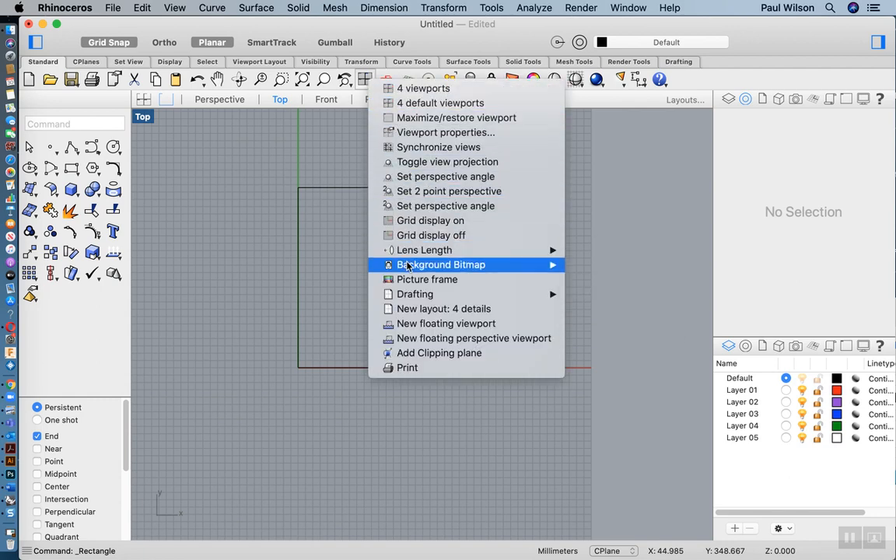
mouse_move(409, 267)
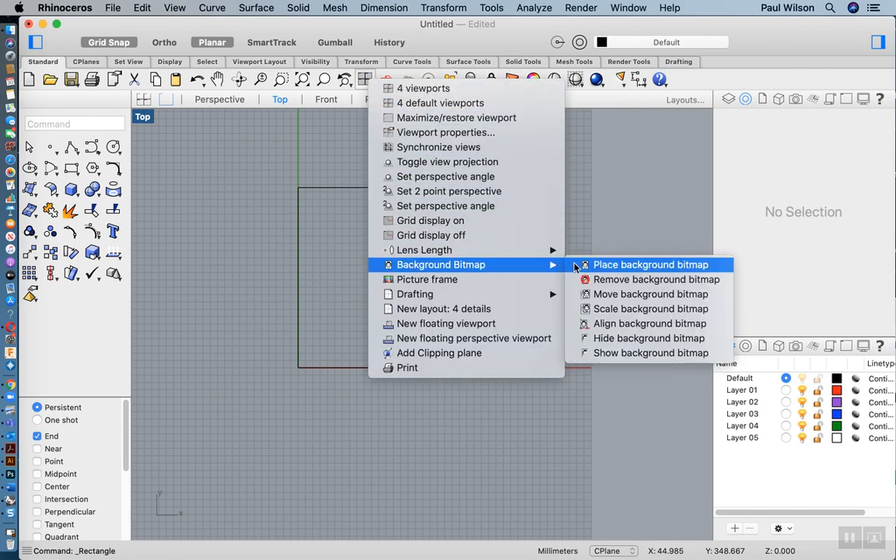
click(631, 267)
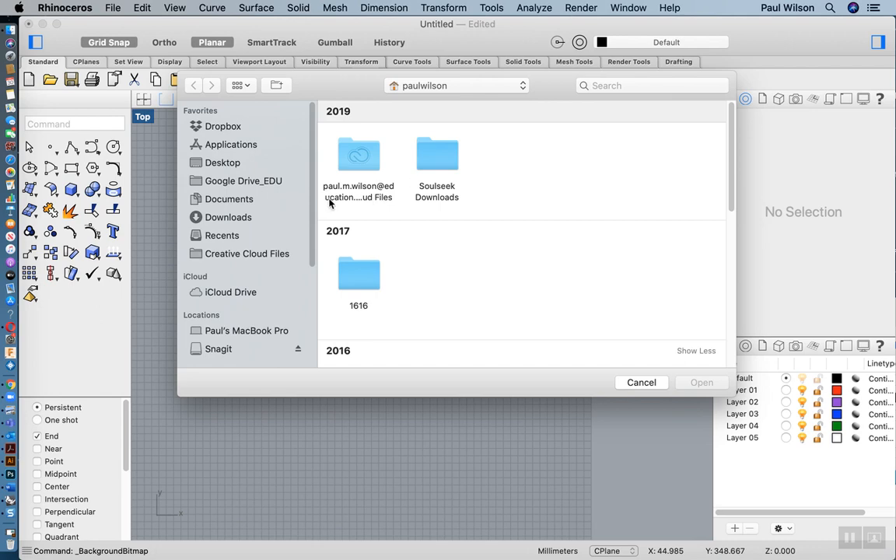
click(227, 164)
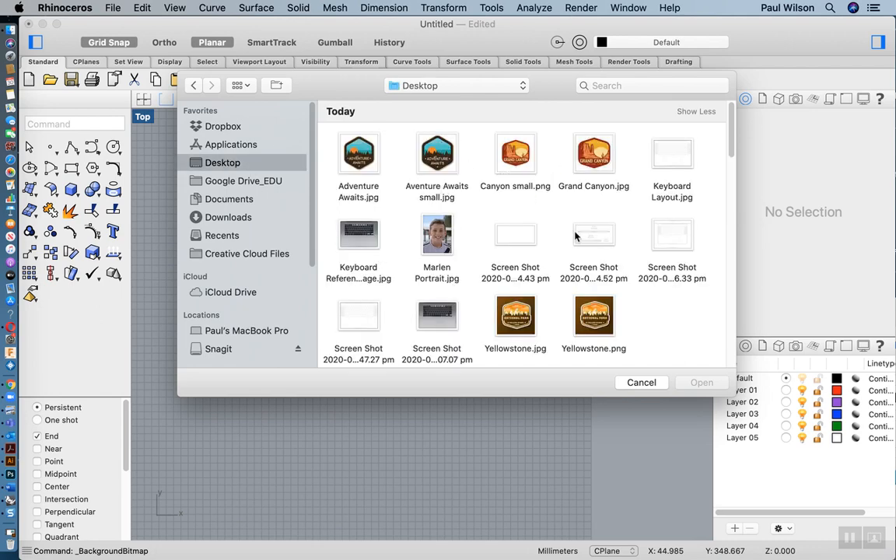
click(359, 235)
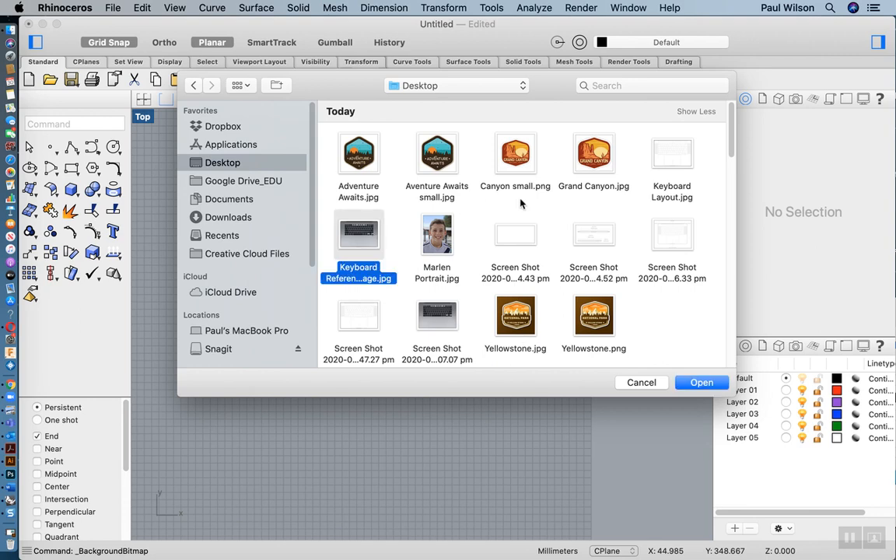
click(700, 383)
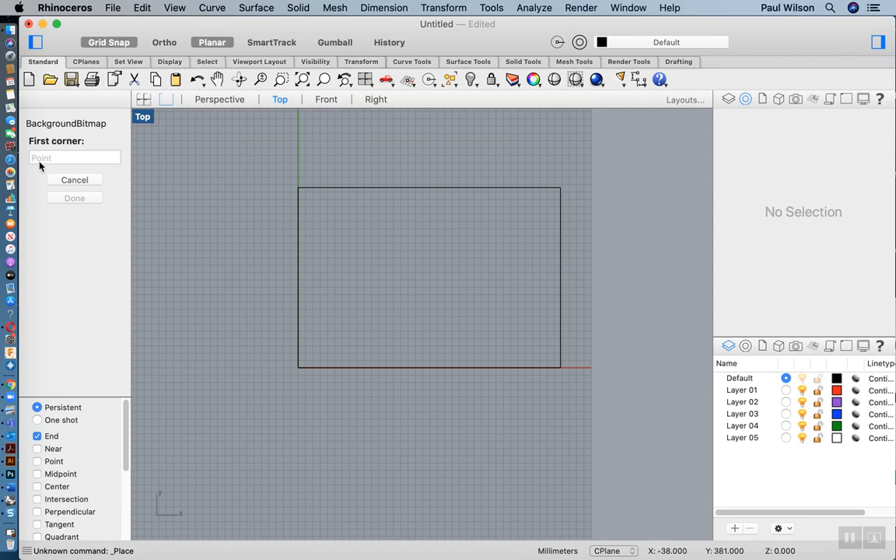
click(298, 368)
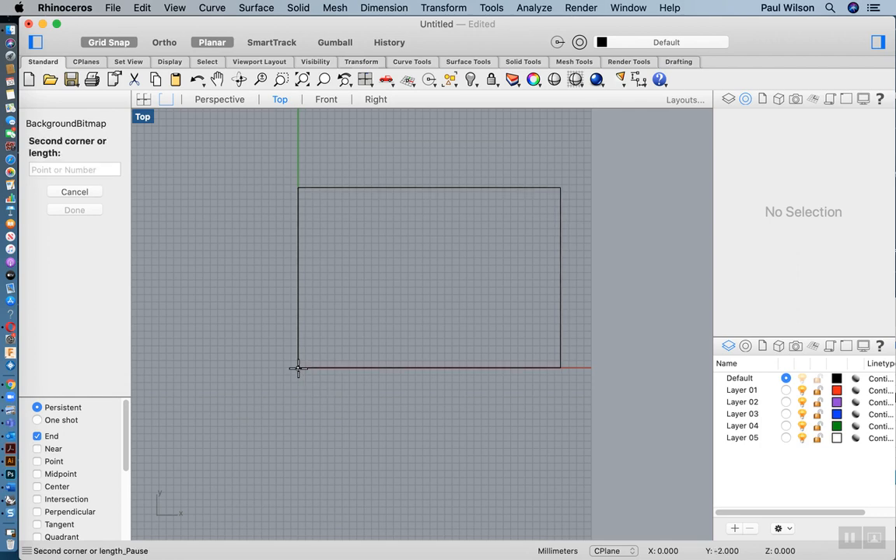
click(559, 188)
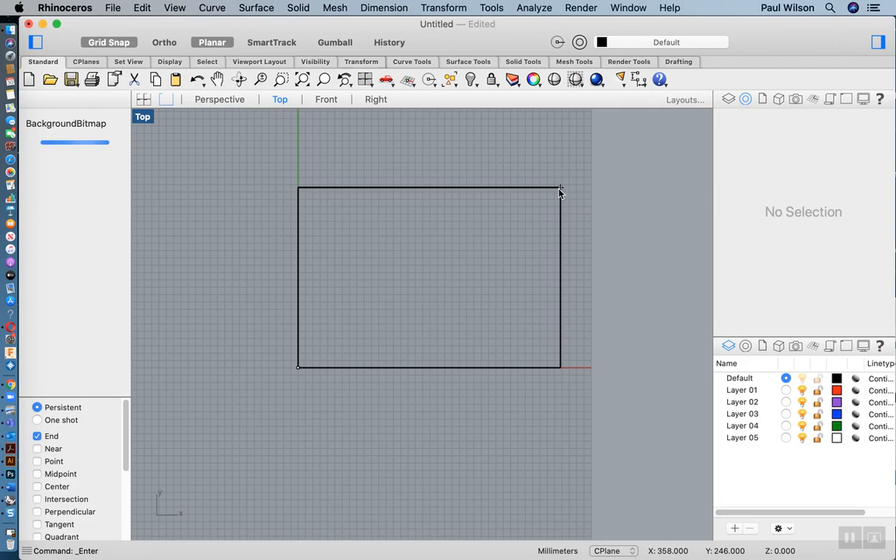
Examine the placed keyboard image up close and check its fit within the rectangle outline
scroll(402, 273, up, 6)
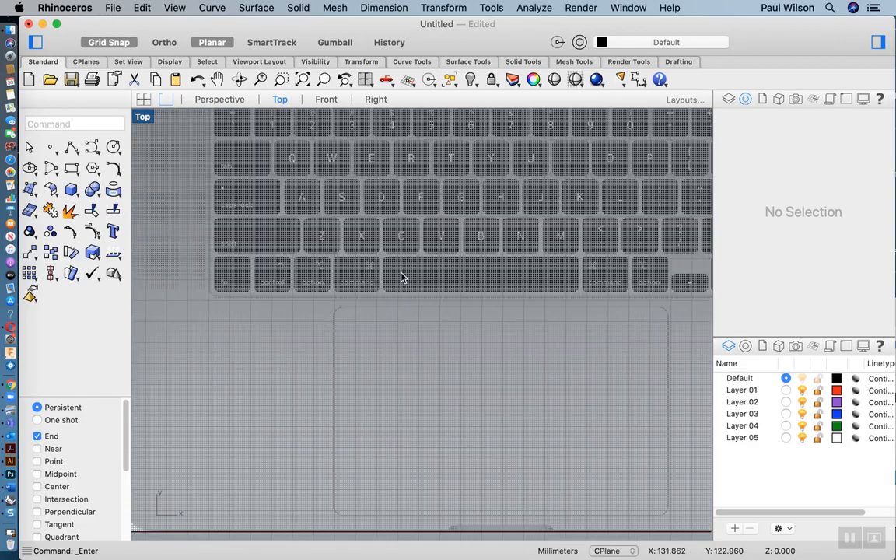
scroll(402, 273, down, 6)
scroll(421, 260, down, 5)
scroll(422, 260, up, 6)
scroll(422, 260, down, 6)
scroll(421, 261, up, 2)
scroll(422, 260, down, 3)
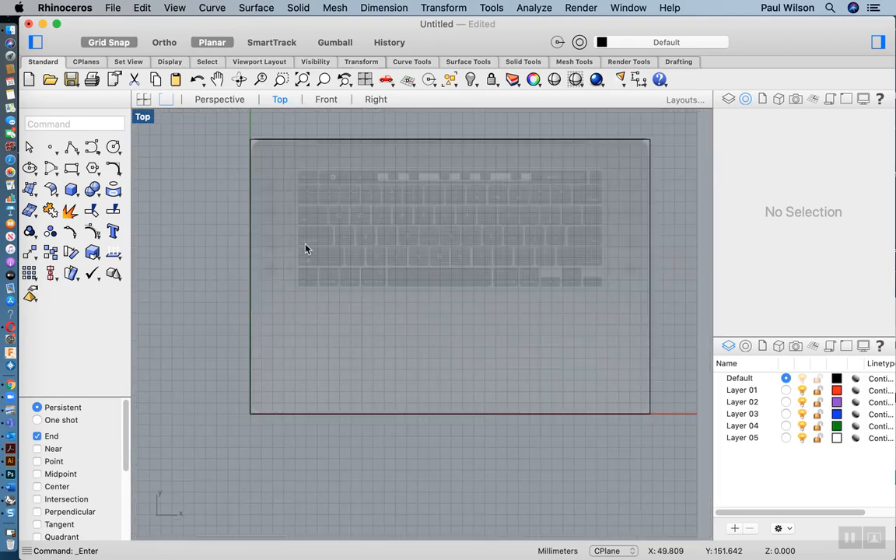
scroll(339, 193, up, 4)
scroll(340, 193, up, 2)
scroll(339, 193, down, 5)
scroll(339, 193, up, 1)
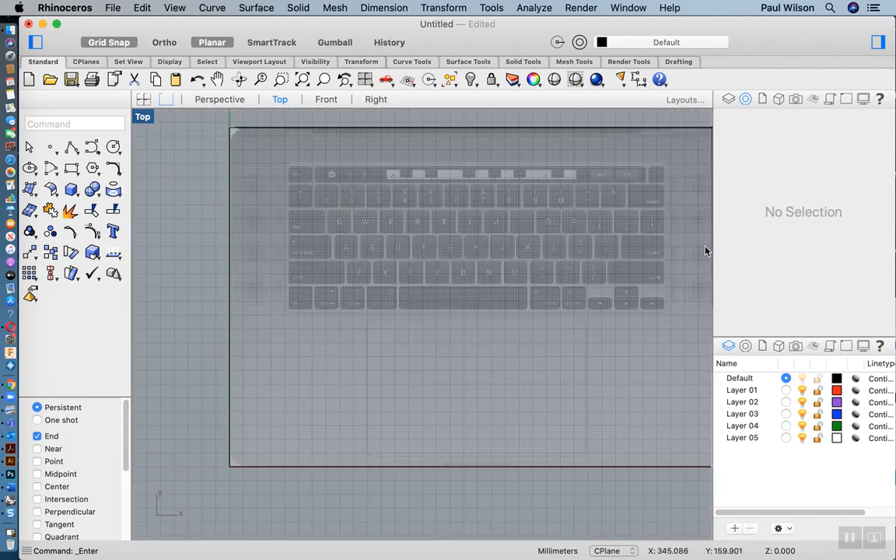
Make Layer 01 the current layer for tracing around the fn and control keys
click(786, 391)
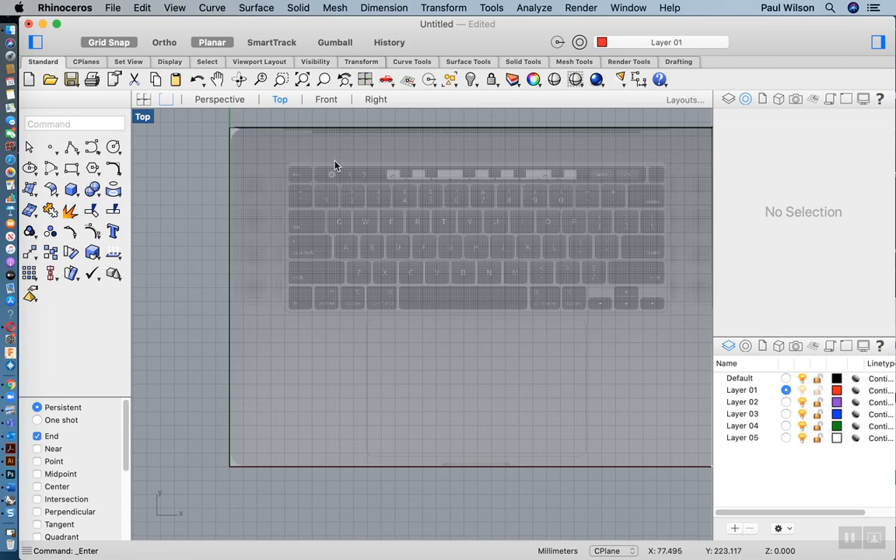
scroll(302, 293, up, 10)
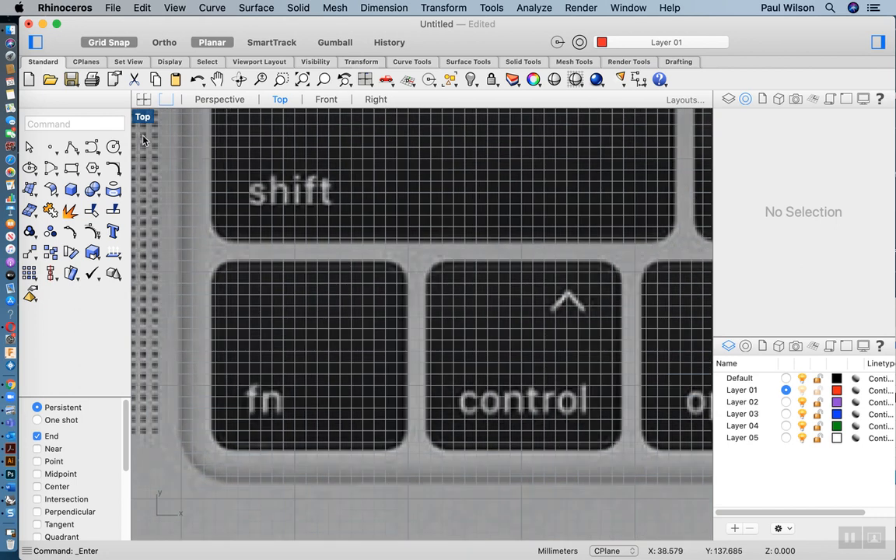
Try tracing the fn key with a rounded rectangle using a 2 mm arc corner radius, and delete that outline
click(74, 170)
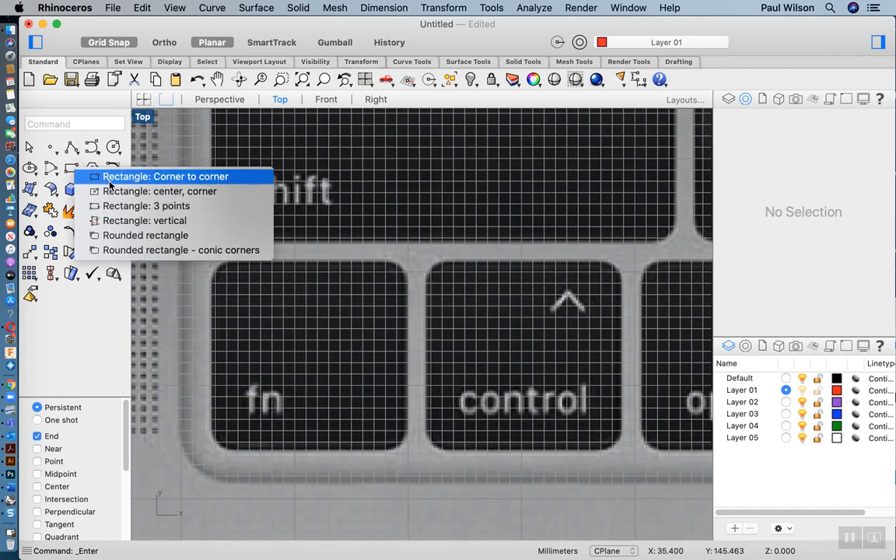
click(122, 244)
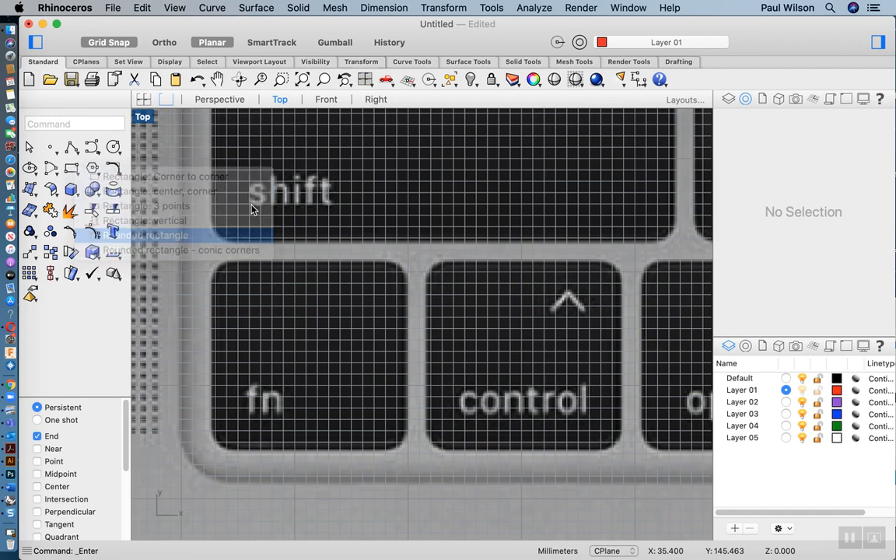
click(205, 261)
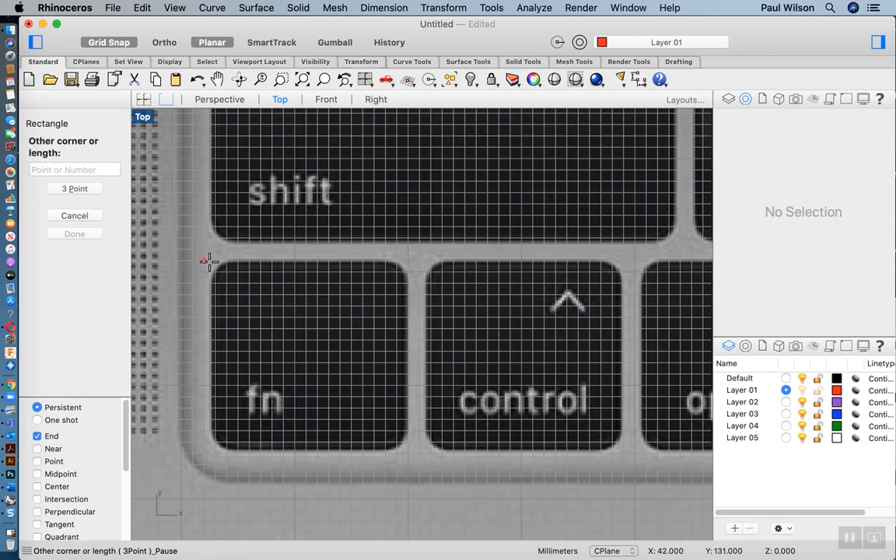
click(404, 451)
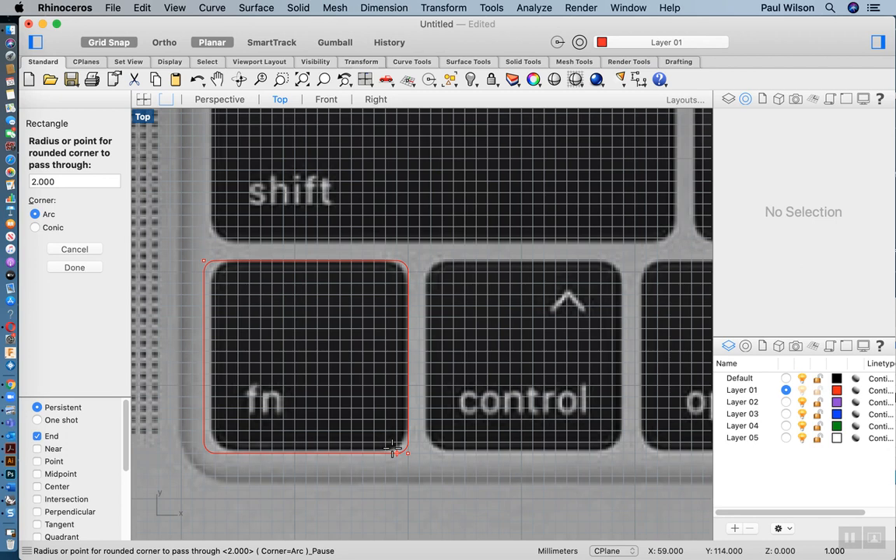
key(Return)
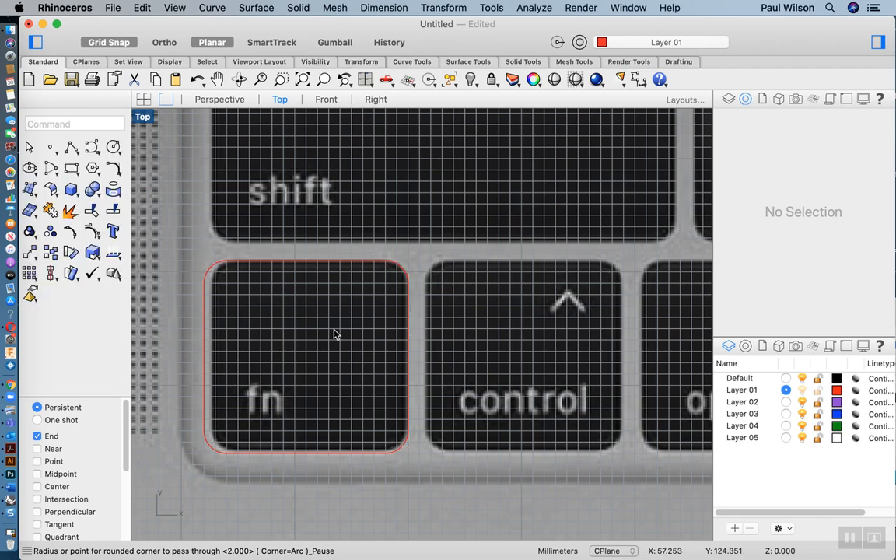
click(206, 390)
key(Delete)
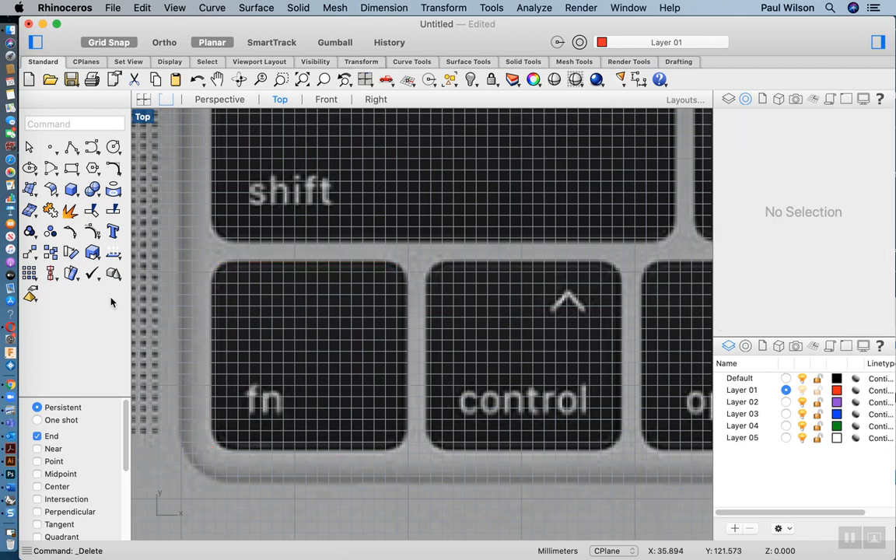
Draw a rounded rectangle about 17 mm square around the fn key, with arc corners of 2 mm radius
click(70, 167)
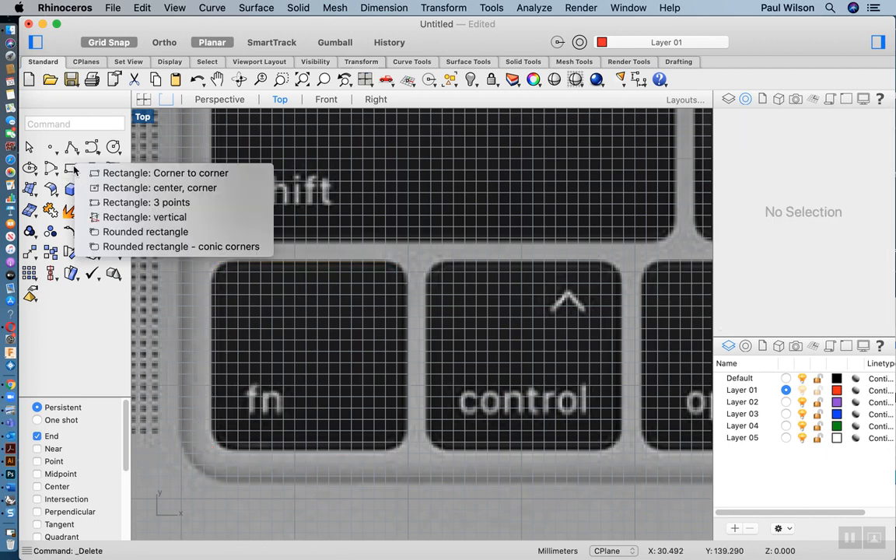
click(113, 231)
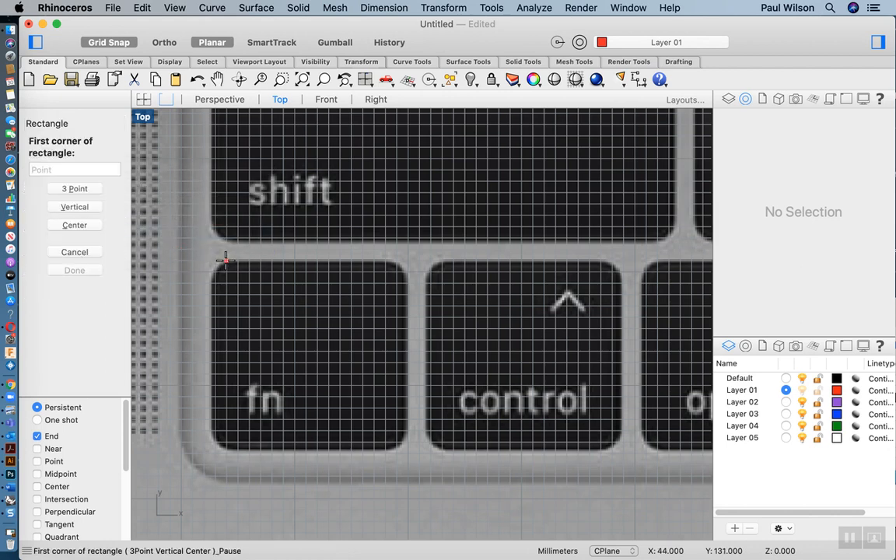
click(215, 261)
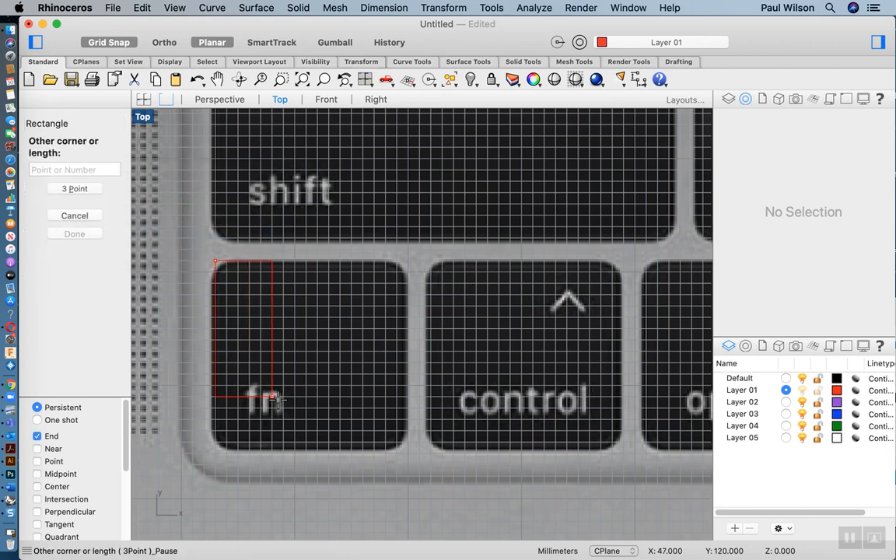
click(406, 451)
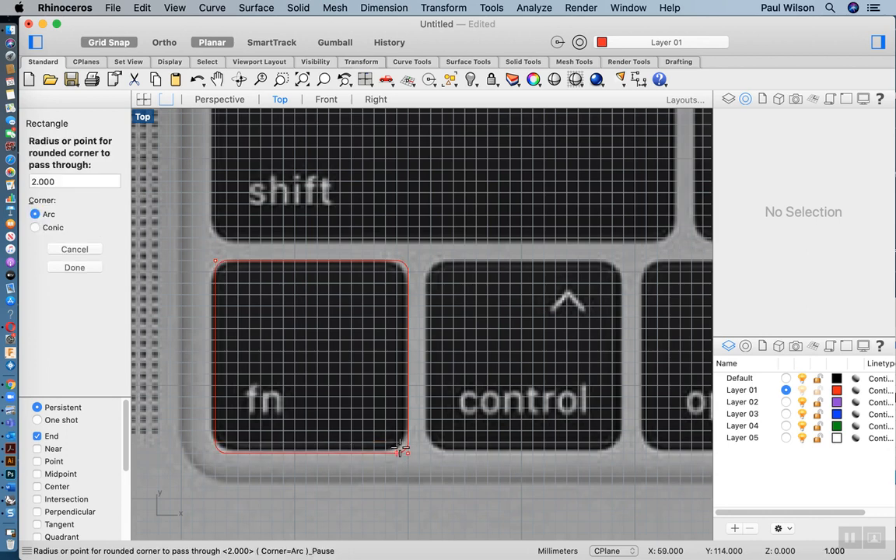
key(Return)
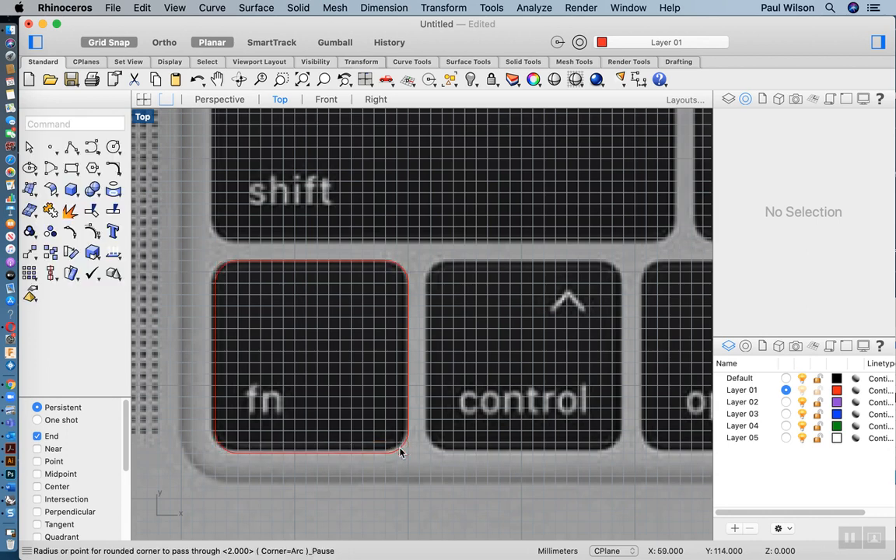
Copy the fn key outline to the clipboard and shift the outline horizontally until it fits around the control key
scroll(354, 404, down, 2)
scroll(406, 336, down, 1)
scroll(406, 332, up, 2)
scroll(368, 340, down, 5)
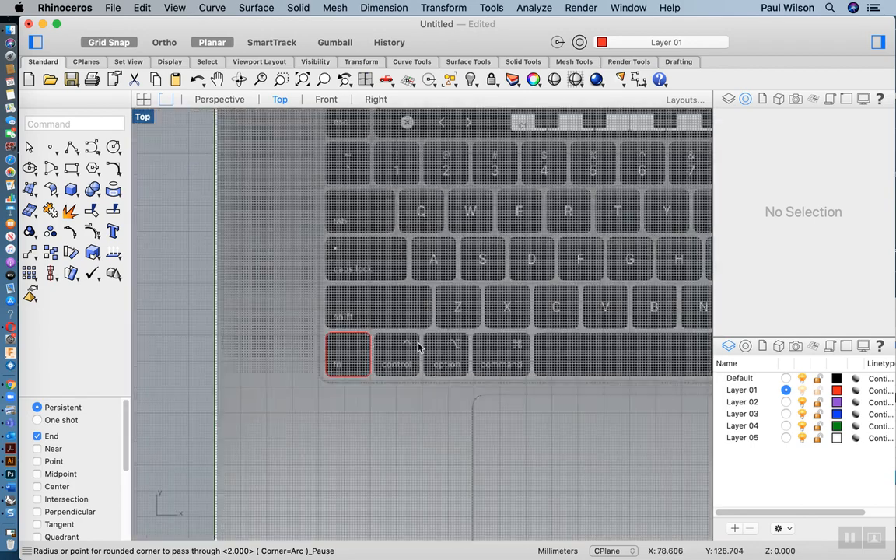
scroll(406, 338, up, 1)
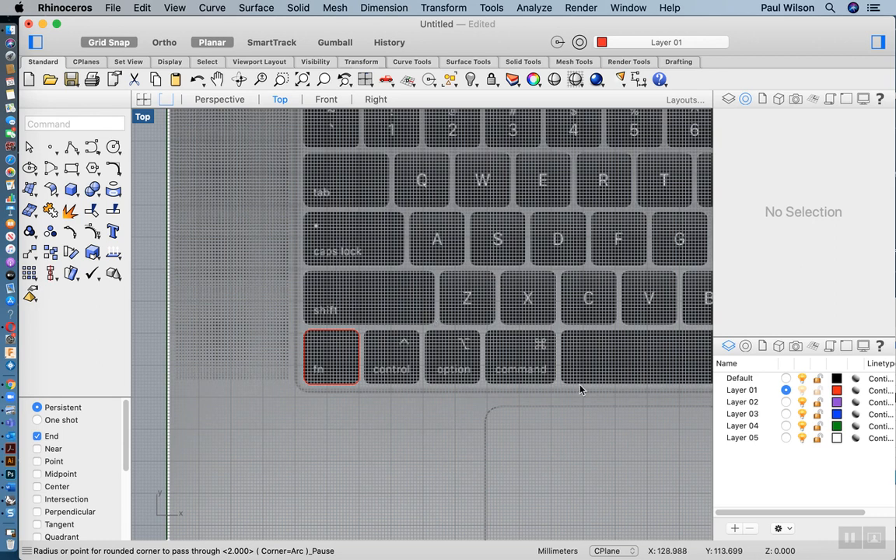
click(359, 352)
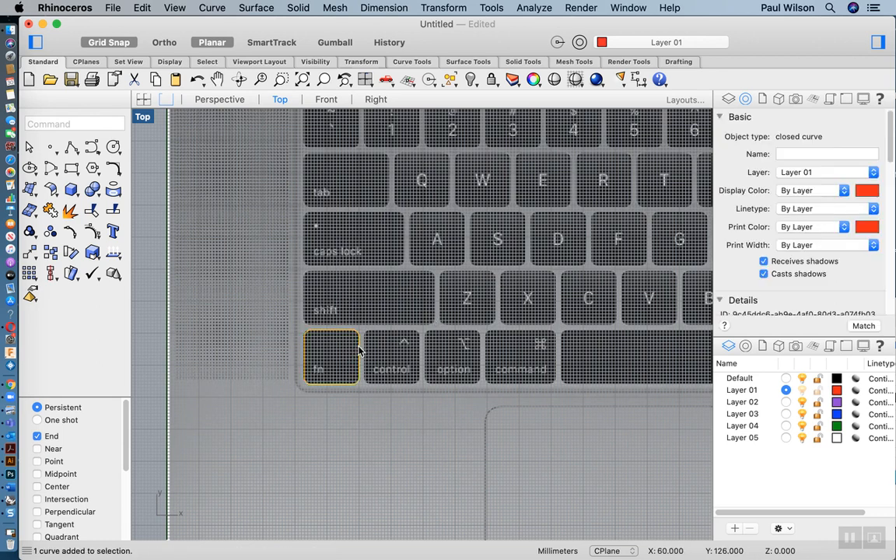
key(super+c)
shift+drag(358, 350, 415, 354)
scroll(412, 352, up, 5)
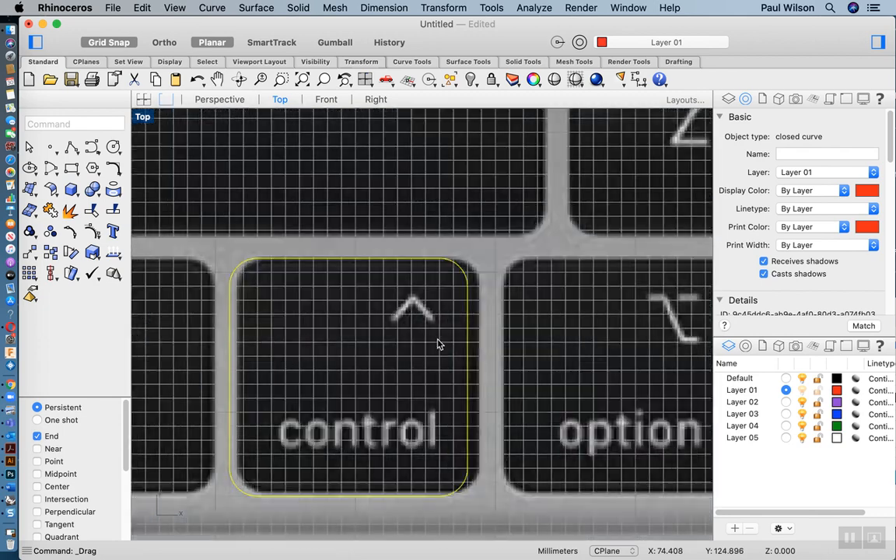
drag(468, 329, 481, 331)
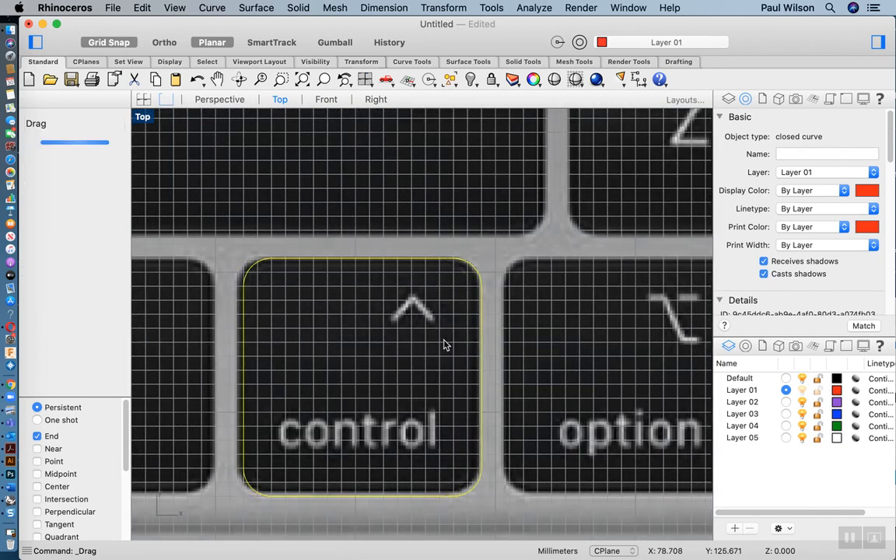
Try to duplicate the outline around the control key, and shift it horizontally back onto the fn key
scroll(435, 343, down, 5)
click(333, 347)
click(347, 347)
key(super+c)
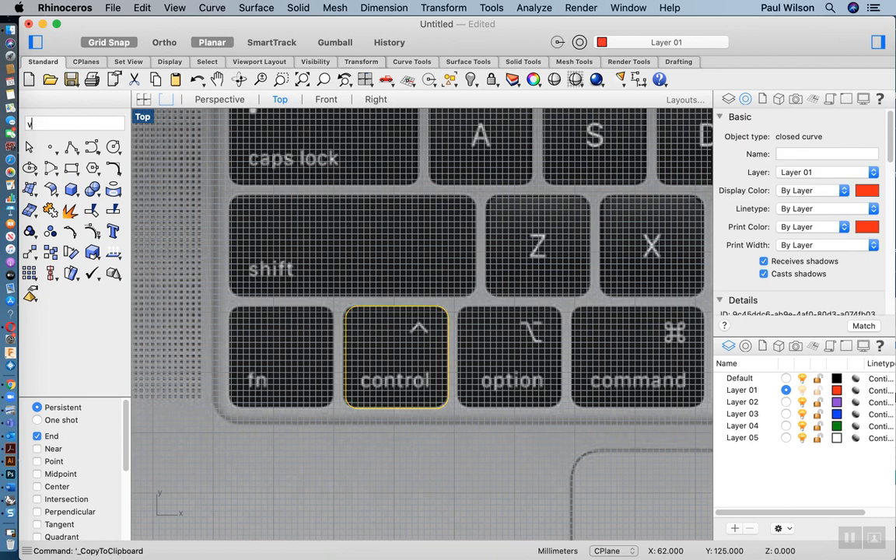
text(v)
shift+drag(344, 354, 231, 348)
scroll(340, 331, down, 10)
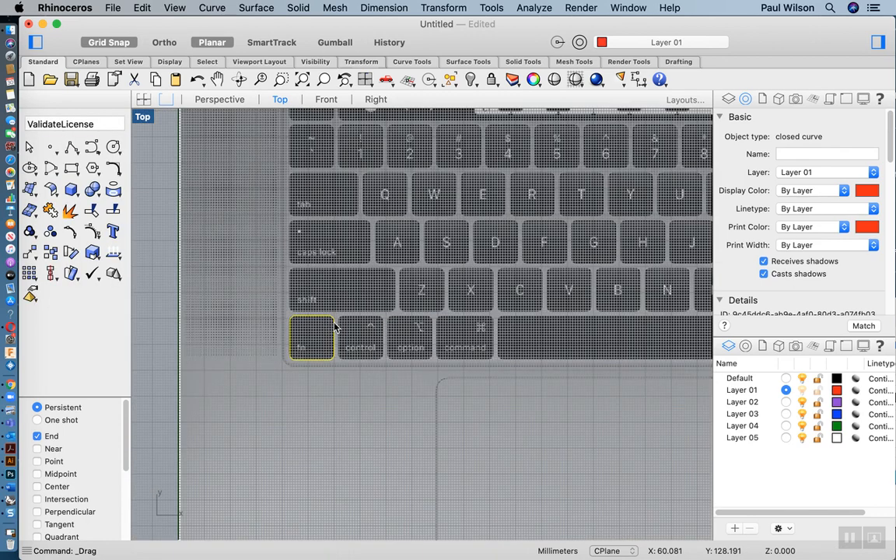
scroll(335, 327, up, 3)
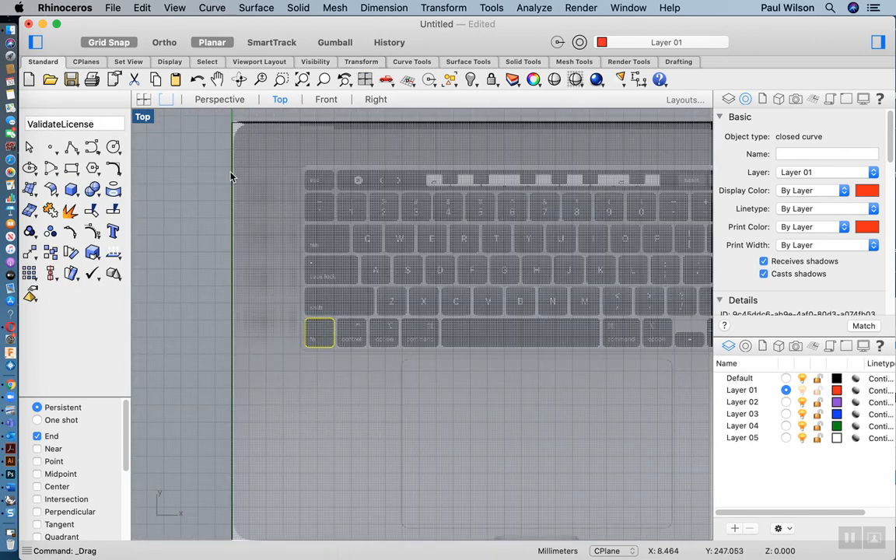
scroll(286, 374, down, 4)
scroll(495, 302, up, 3)
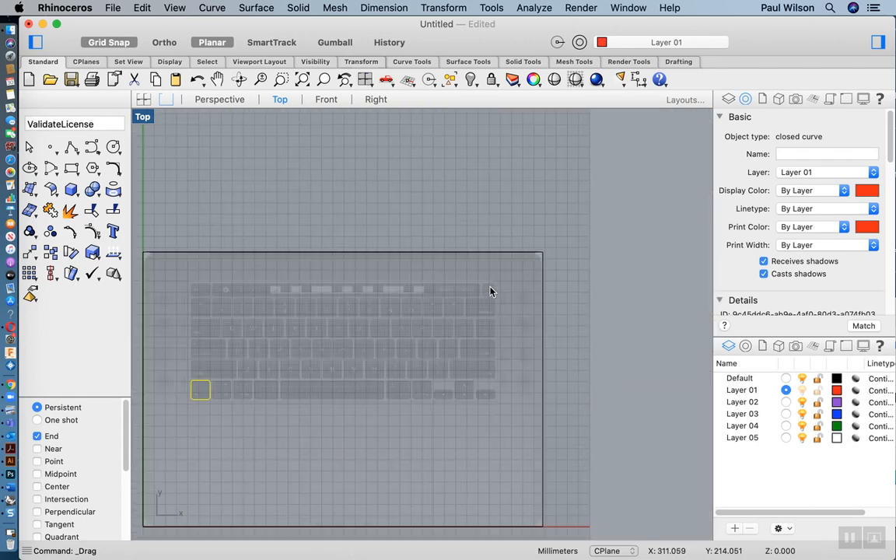